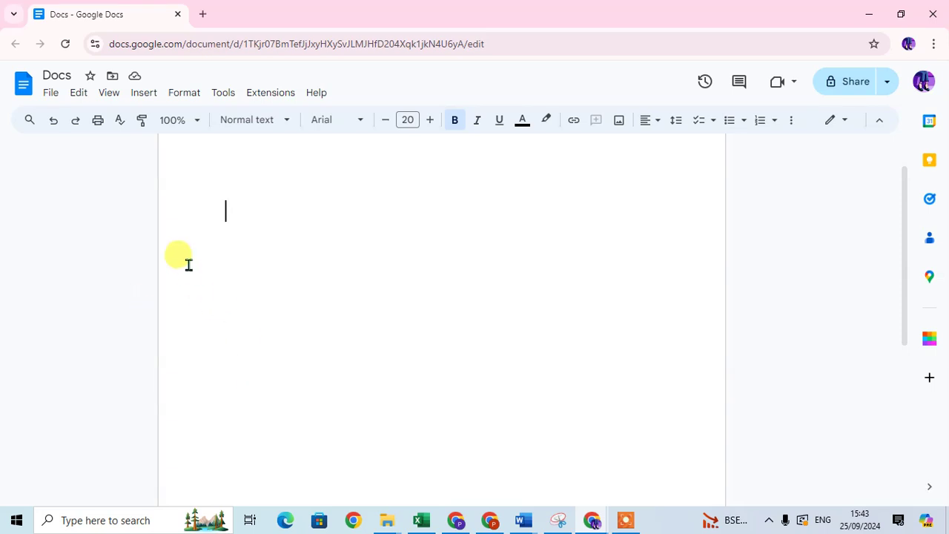
# - Bring up the dropdown chooser from Insert > Dropdown in the blank document
pyautogui.click(139, 96)
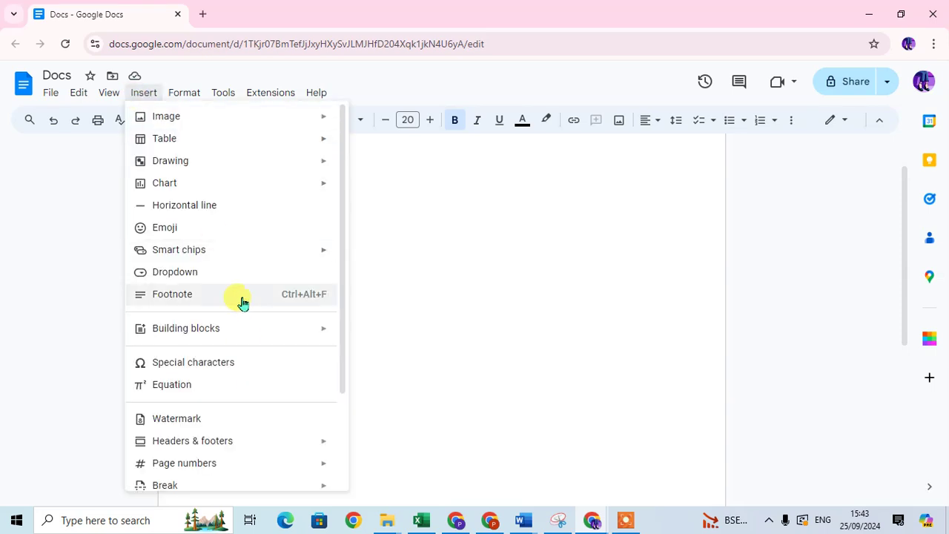
pyautogui.click(212, 274)
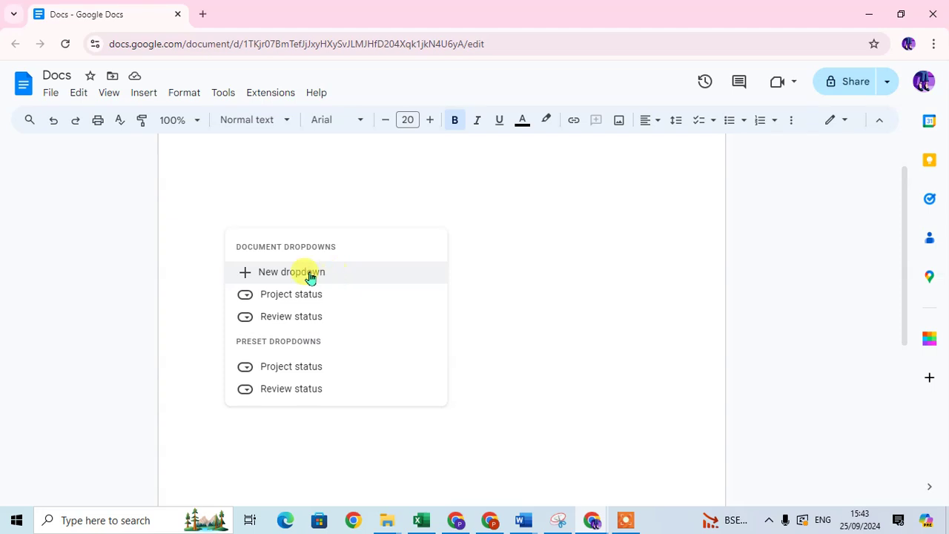
# - Start a new custom dropdown template named 'Google Apps'
pyautogui.click(272, 274)
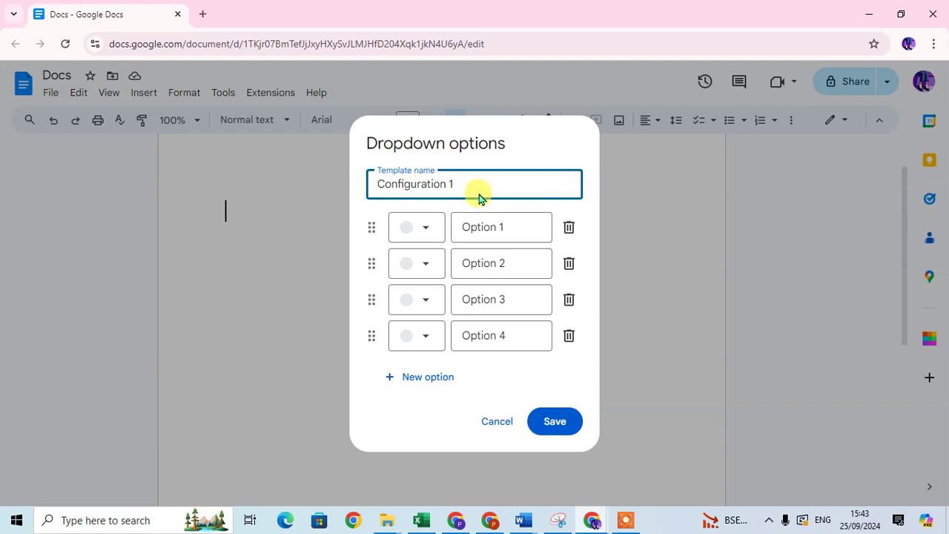
pyautogui.moveTo(366, 190); pyautogui.dragTo(364, 189)
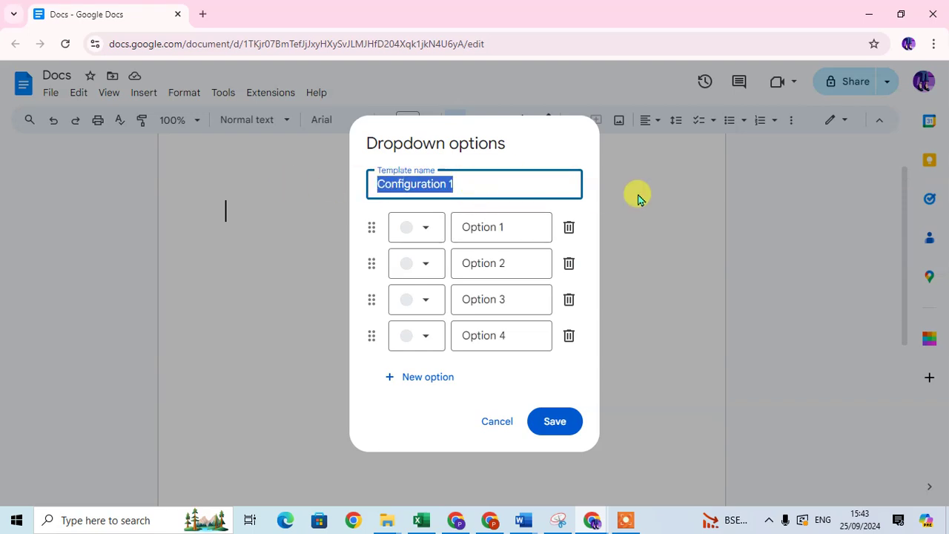
pyautogui.press('BackSpace')
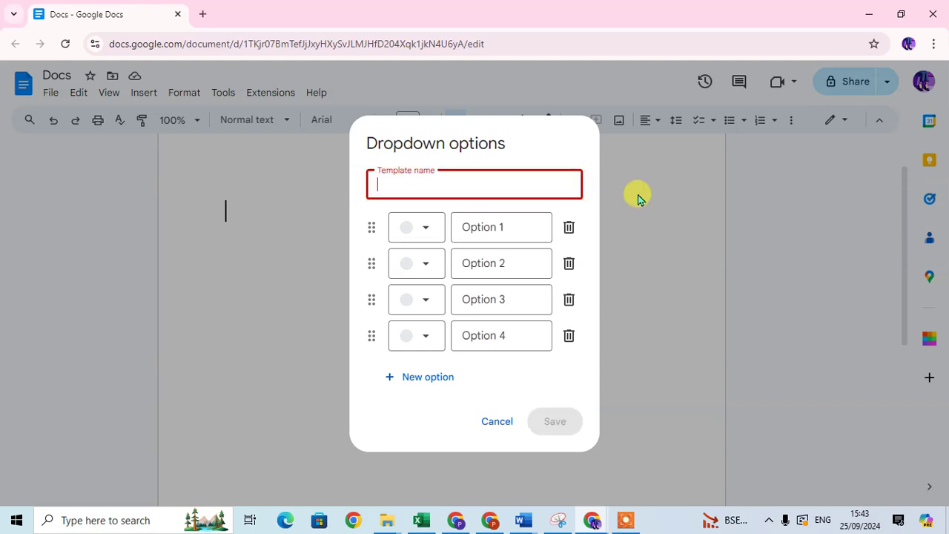
pyautogui.write('Google Apps')
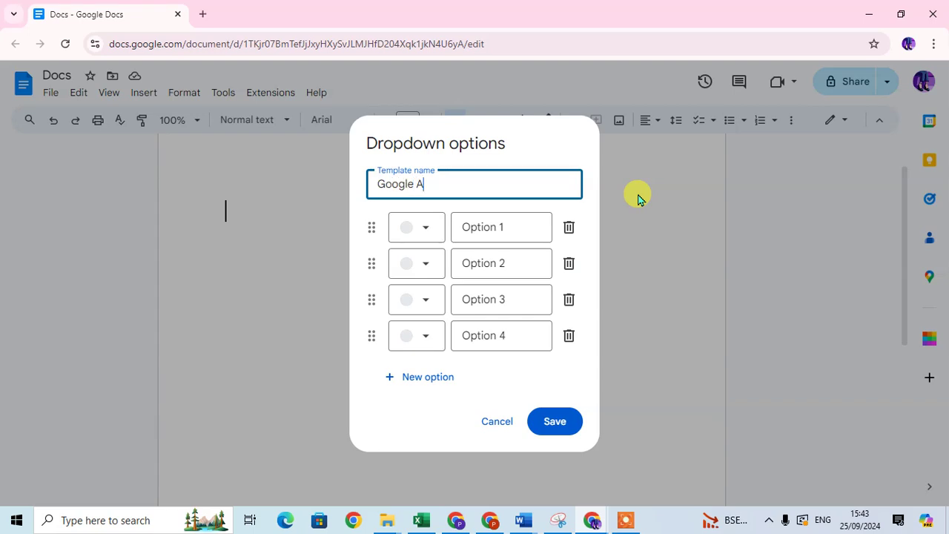
# - Make the first option red and name it 'Gmail'
pyautogui.click(426, 235)
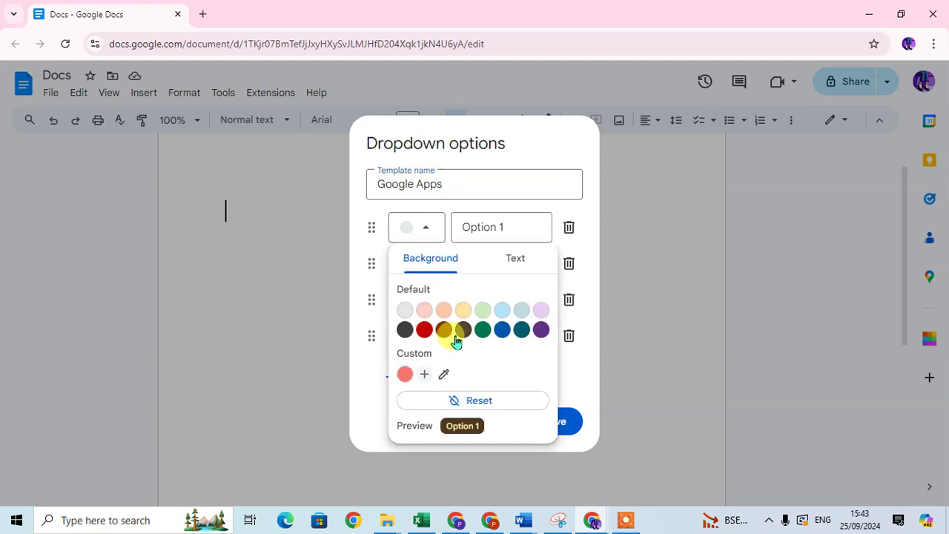
pyautogui.click(424, 329)
pyautogui.click(505, 226)
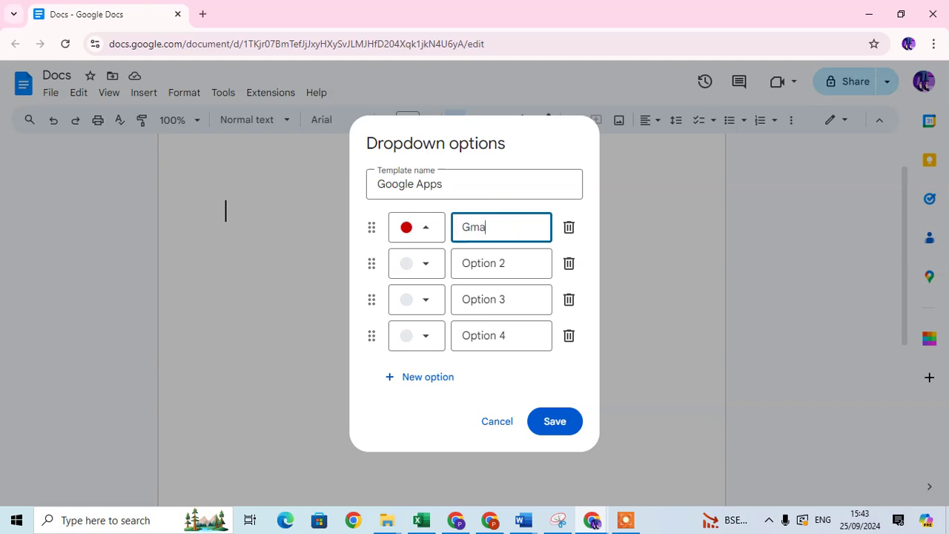
# - Make the second option green and name it 'Google Sheet'
pyautogui.click(424, 265)
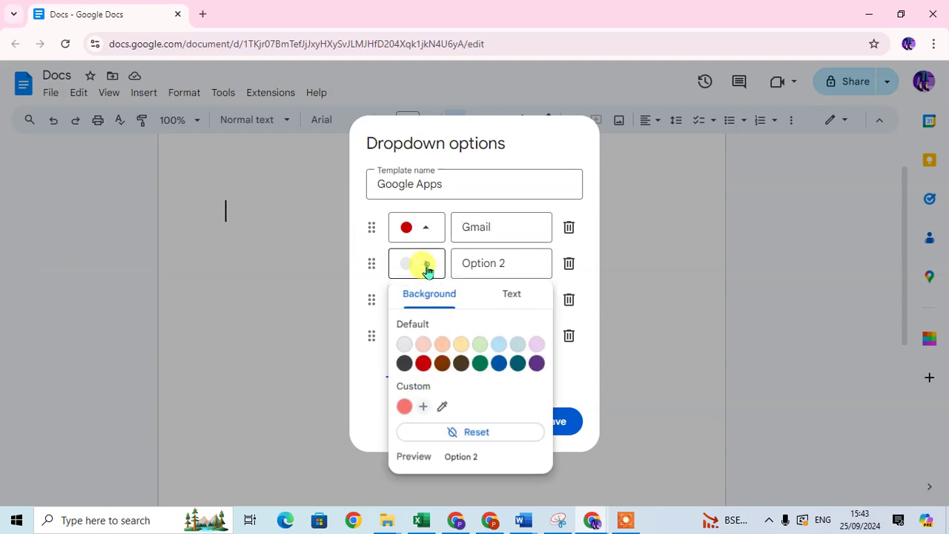
pyautogui.click(482, 366)
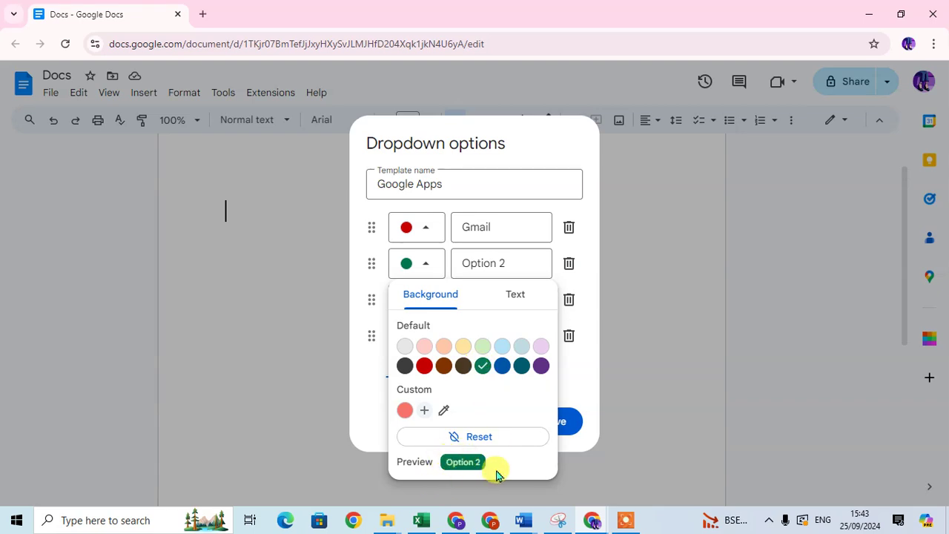
pyautogui.click(519, 271)
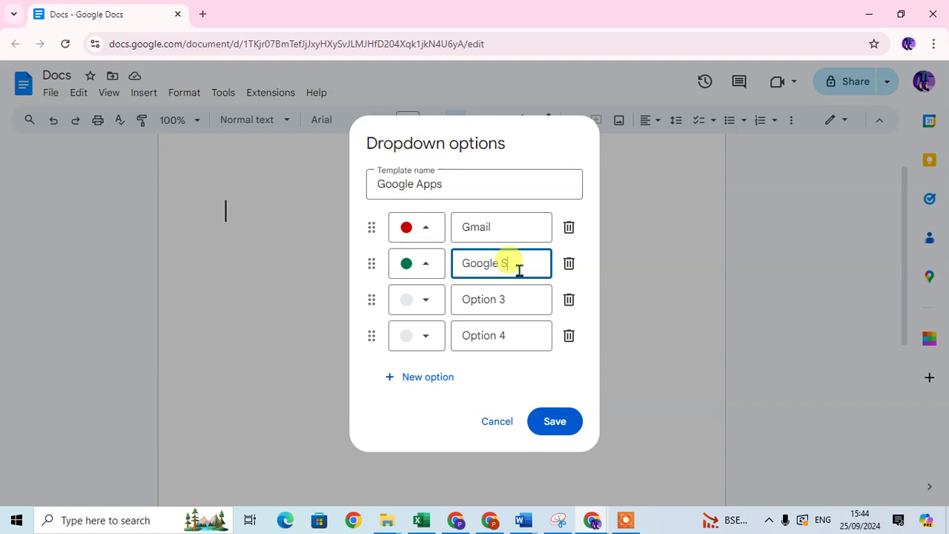
# - Make the third option blue and name it 'Google docs'
pyautogui.click(428, 308)
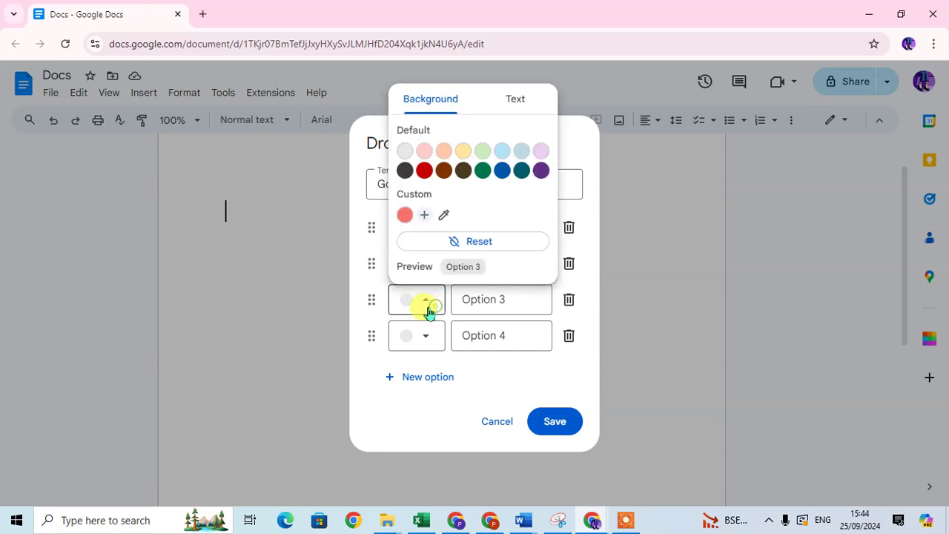
pyautogui.click(515, 299)
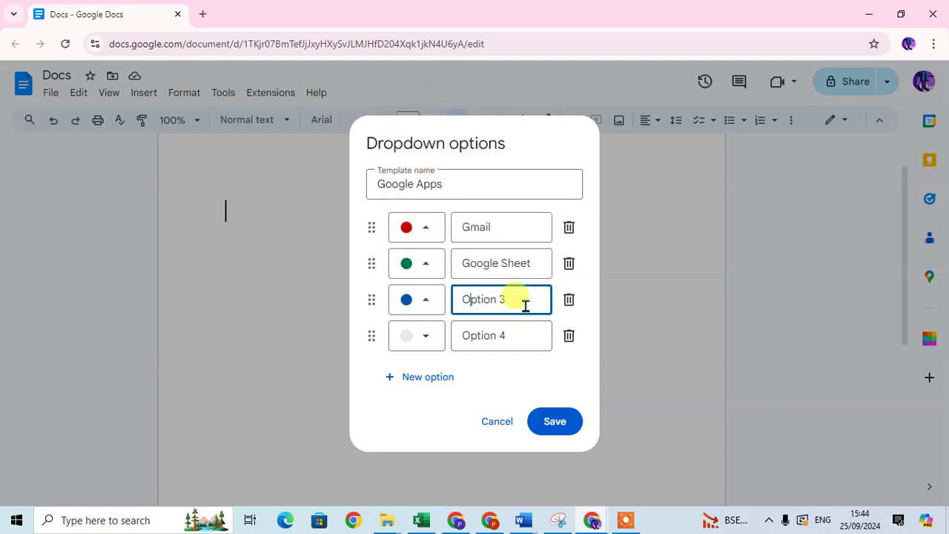
pyautogui.tripleClick(524, 304)
pyautogui.write('Google docs')
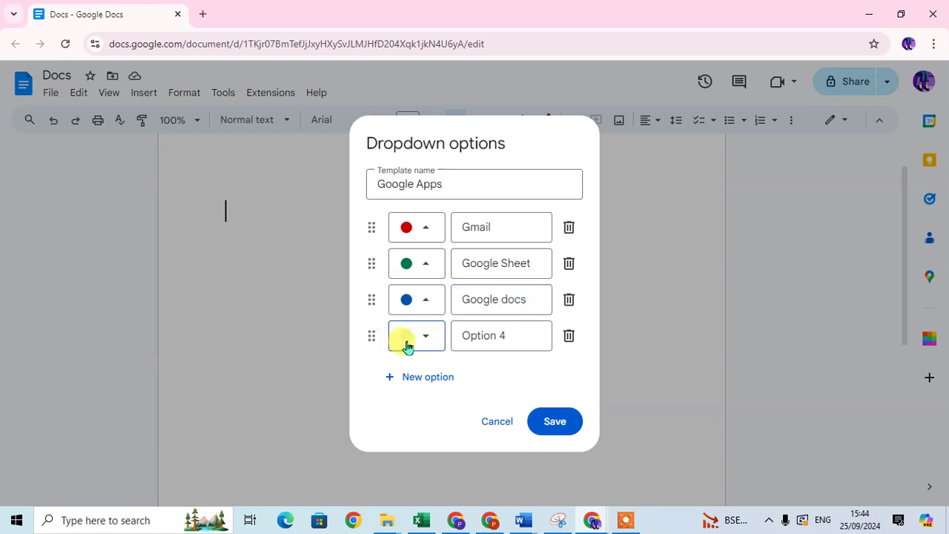
pyautogui.click(433, 340)
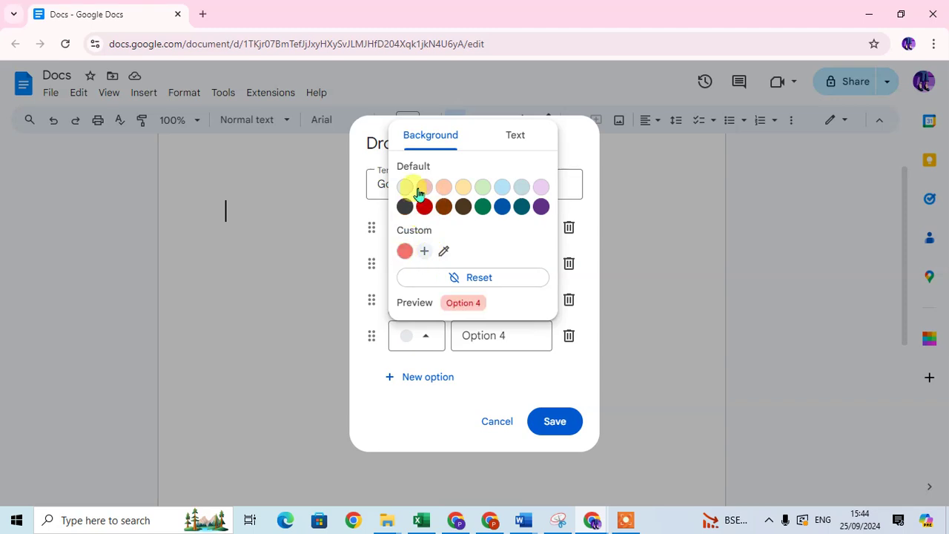
# - Give the fourth option a custom light orange #cc8425 and name it 'Google Chat'
pyautogui.click(427, 255)
pyautogui.click(479, 239)
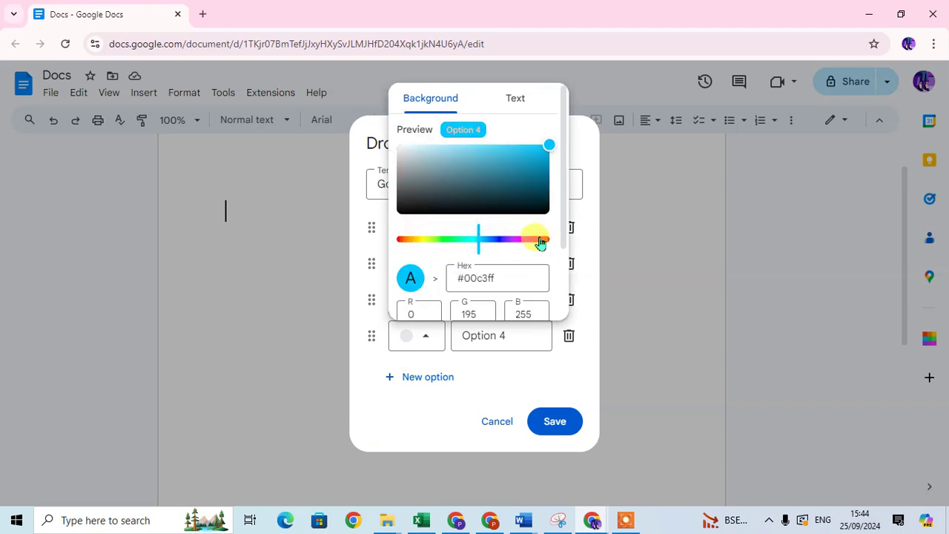
pyautogui.moveTo(540, 243); pyautogui.dragTo(417, 246)
pyautogui.click(494, 172)
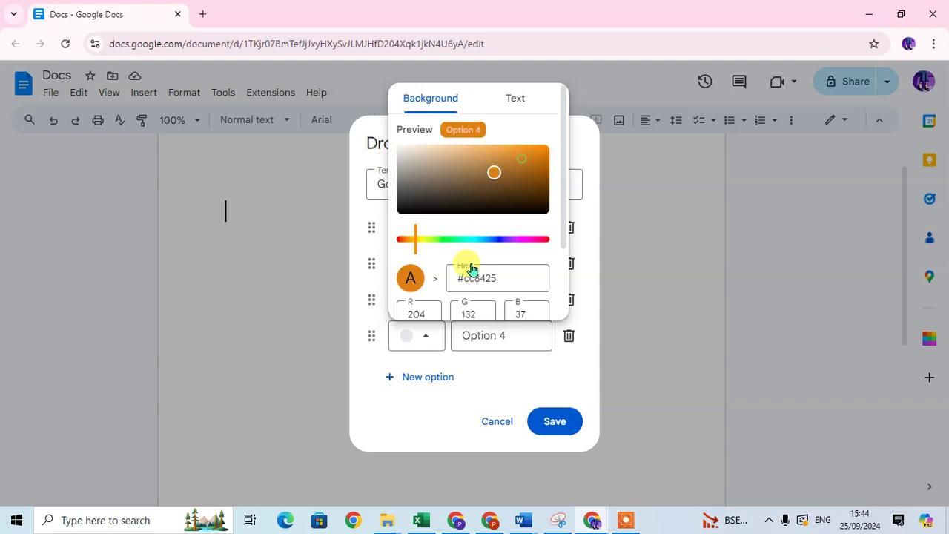
pyautogui.scroll(-2, 496, 210)
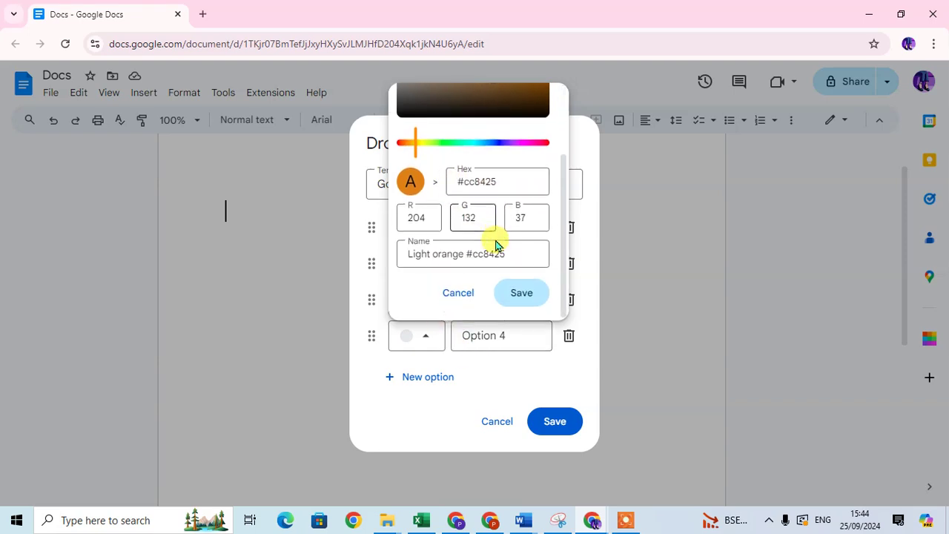
pyautogui.click(537, 300)
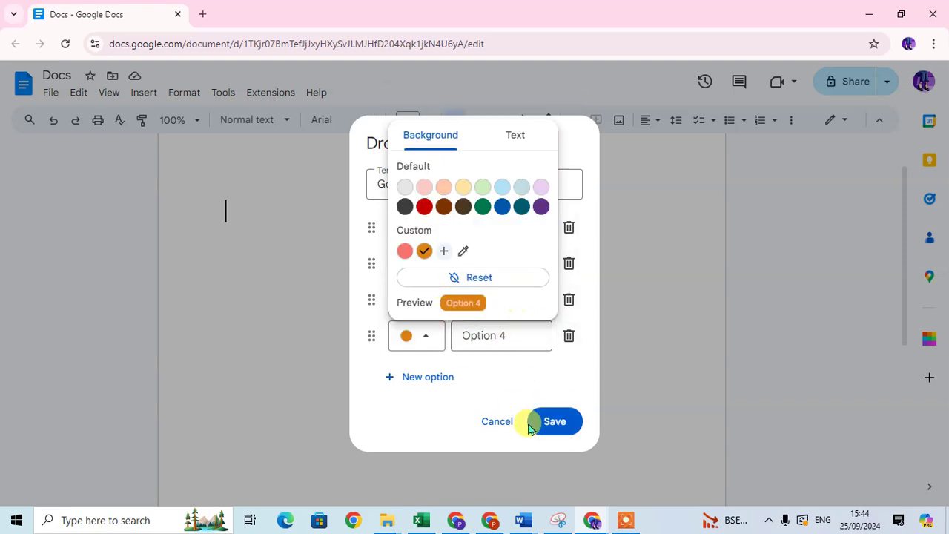
pyautogui.tripleClick(513, 334)
pyautogui.write('Google Chat')
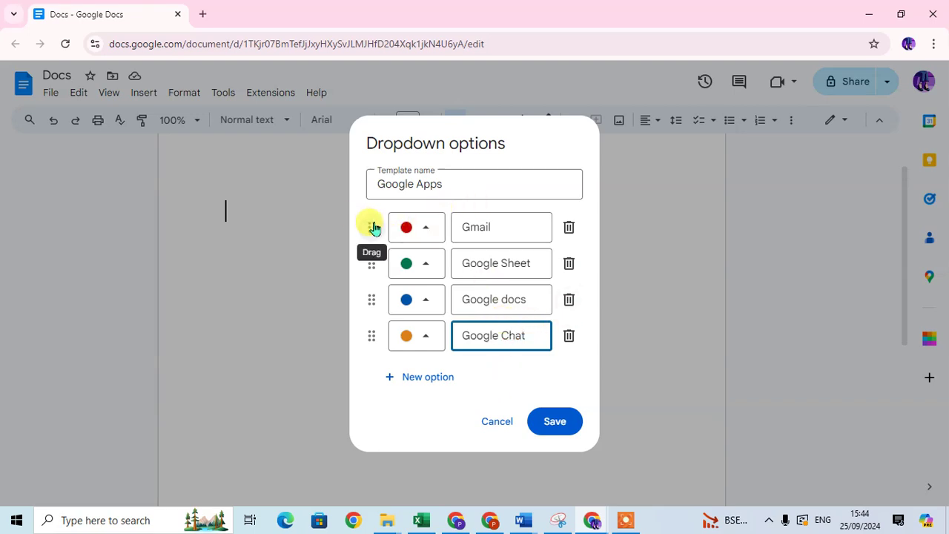
# - Move Gmail below Google docs, remove an extra fifth option, and save the Google Apps dropdown
pyautogui.moveTo(373, 233); pyautogui.dragTo(367, 308)
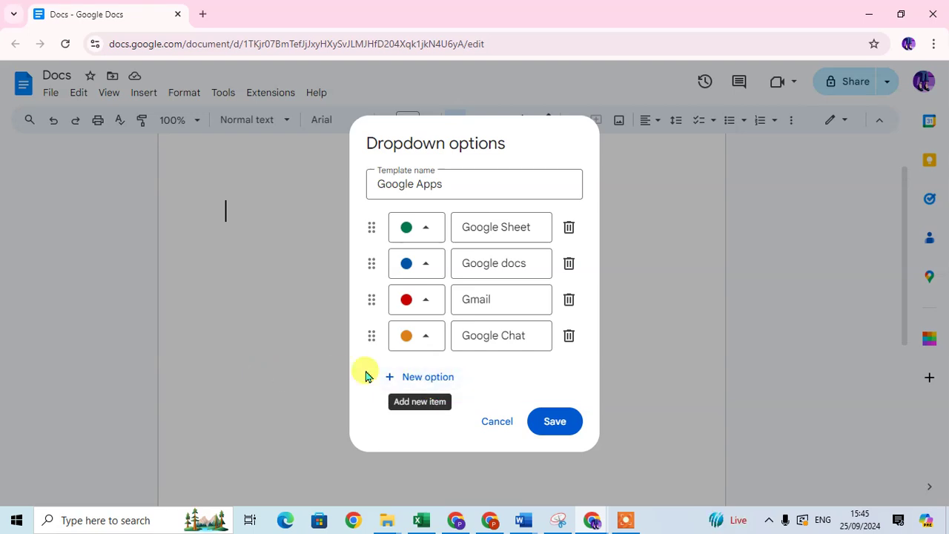
pyautogui.click(440, 380)
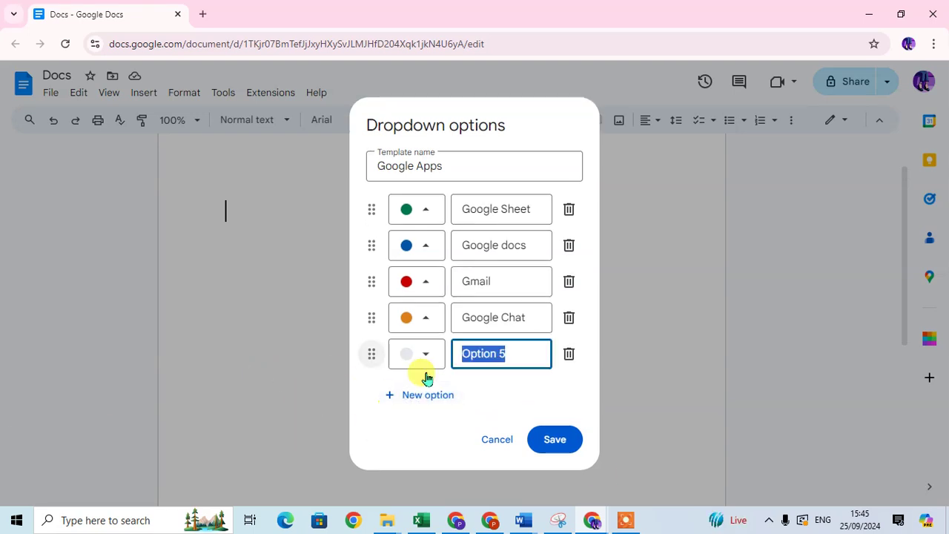
pyautogui.click(569, 355)
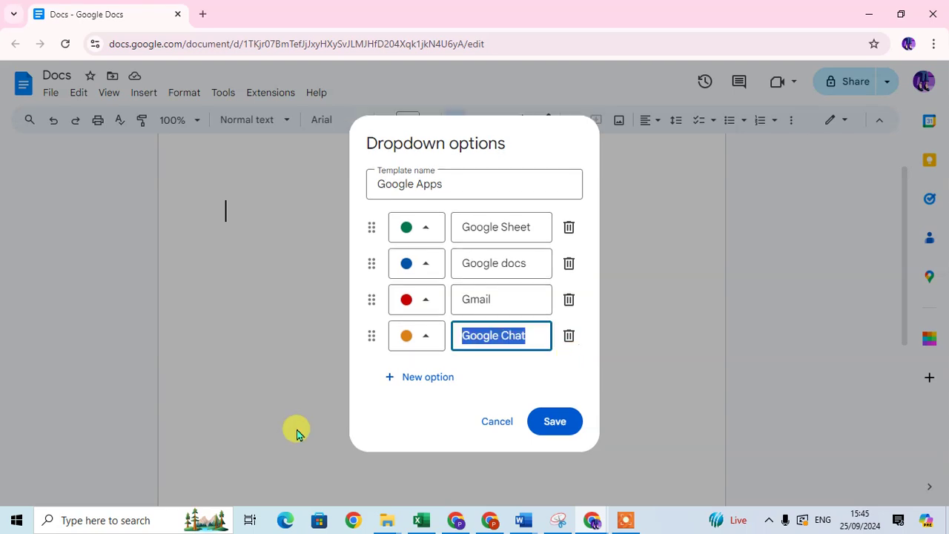
pyautogui.click(549, 420)
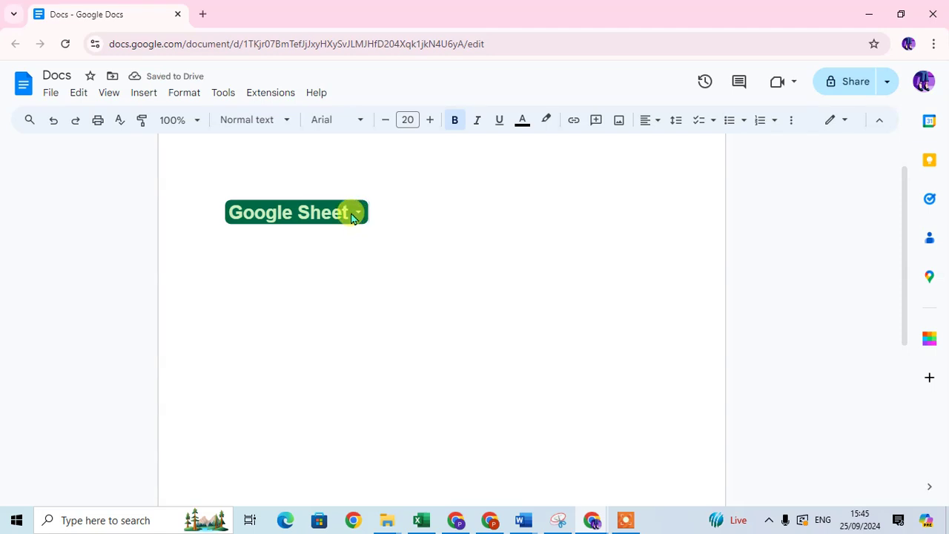
# - Try Google docs and Google Chat on the chip, settle on red Gmail, and reopen its option settings
pyautogui.click(356, 216)
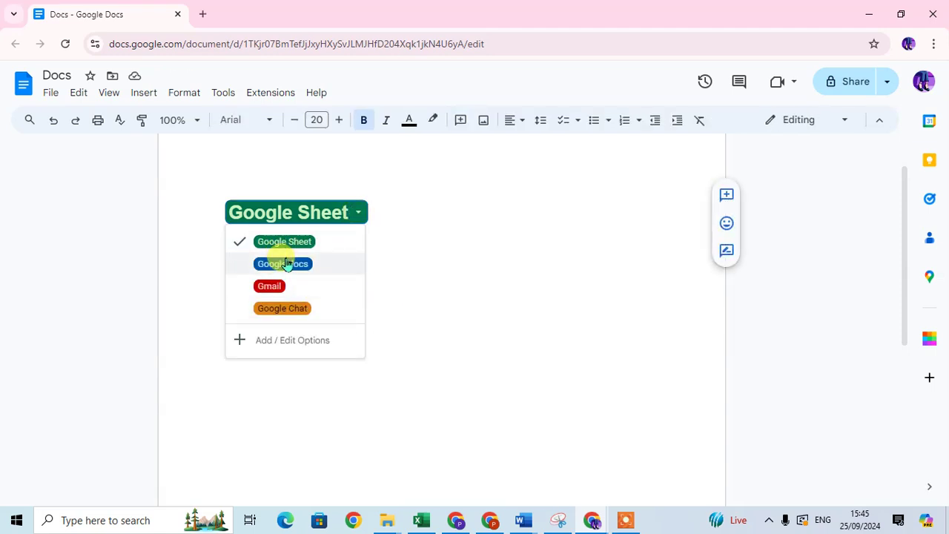
pyautogui.click(277, 264)
pyautogui.click(342, 222)
pyautogui.click(322, 289)
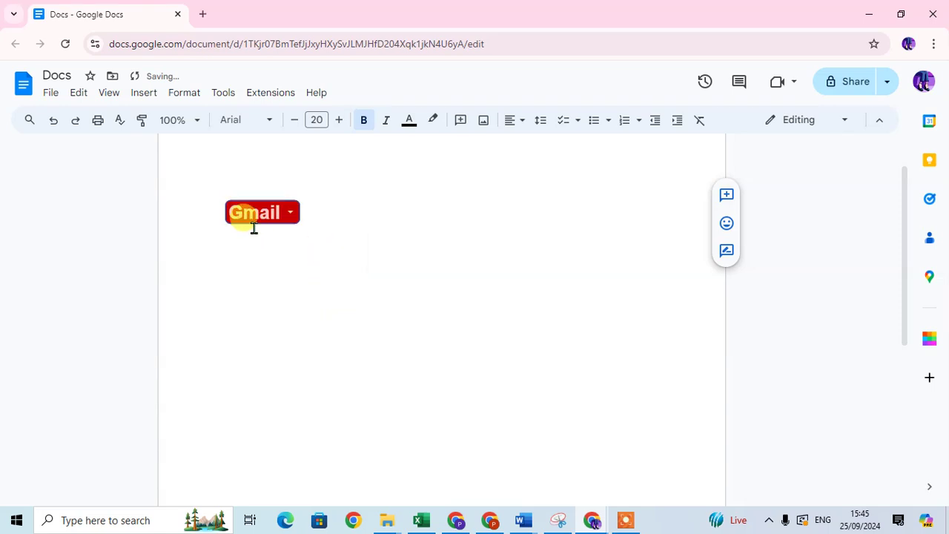
pyautogui.click(286, 218)
pyautogui.click(299, 308)
pyautogui.click(299, 222)
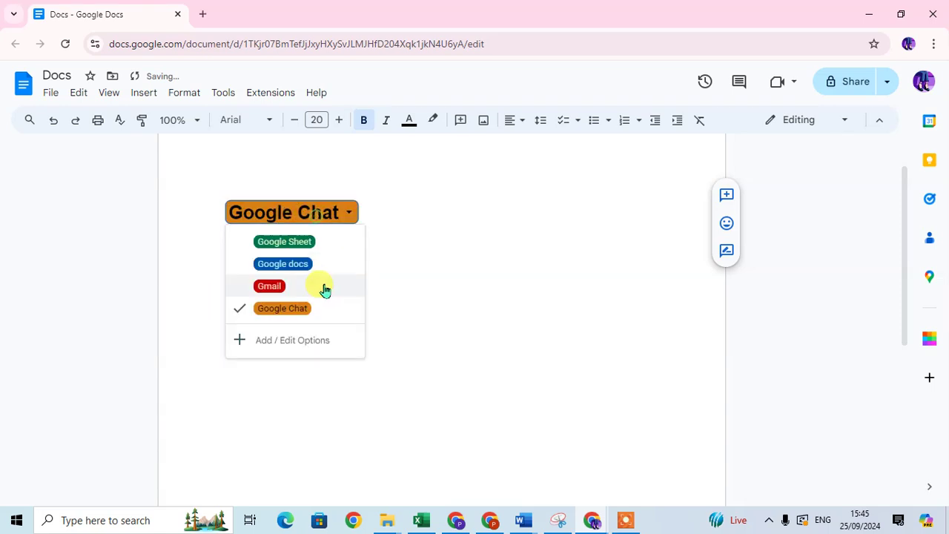
pyautogui.click(321, 288)
pyautogui.click(282, 214)
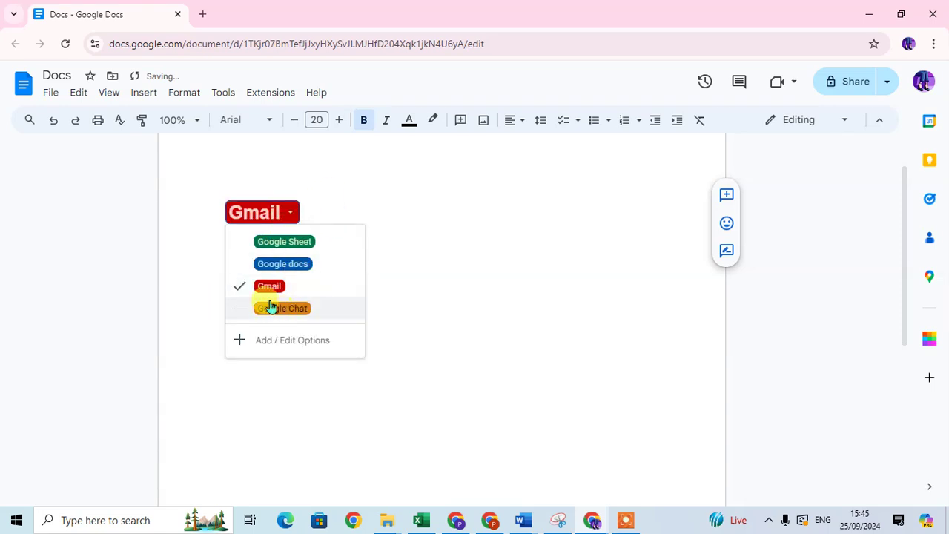
pyautogui.click(269, 343)
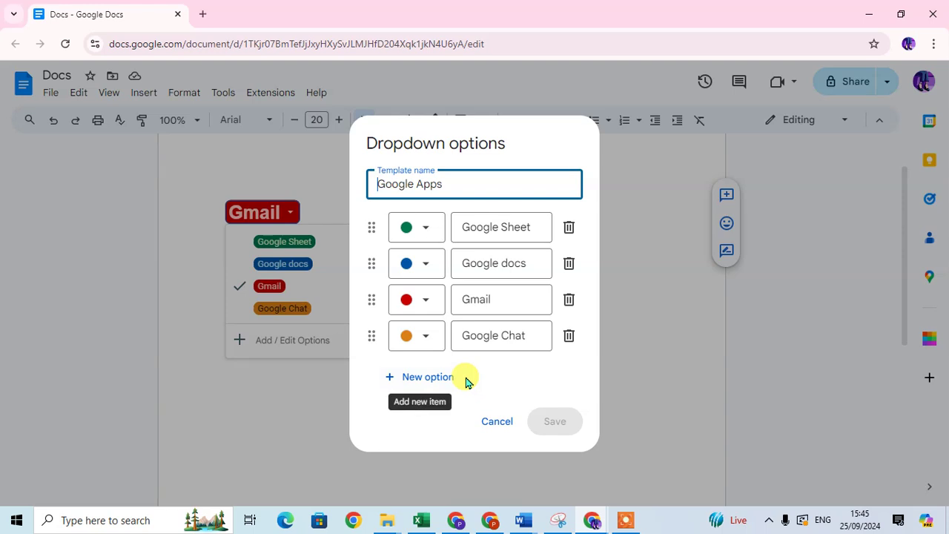
# - Cancel the option settings and insert a preset Project status dropdown on a new line
pyautogui.click(487, 420)
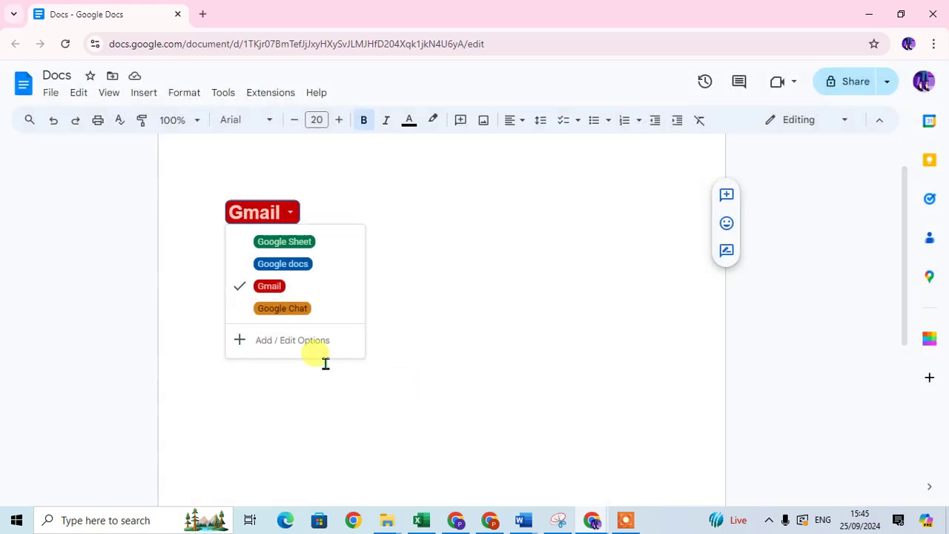
pyautogui.click(527, 220)
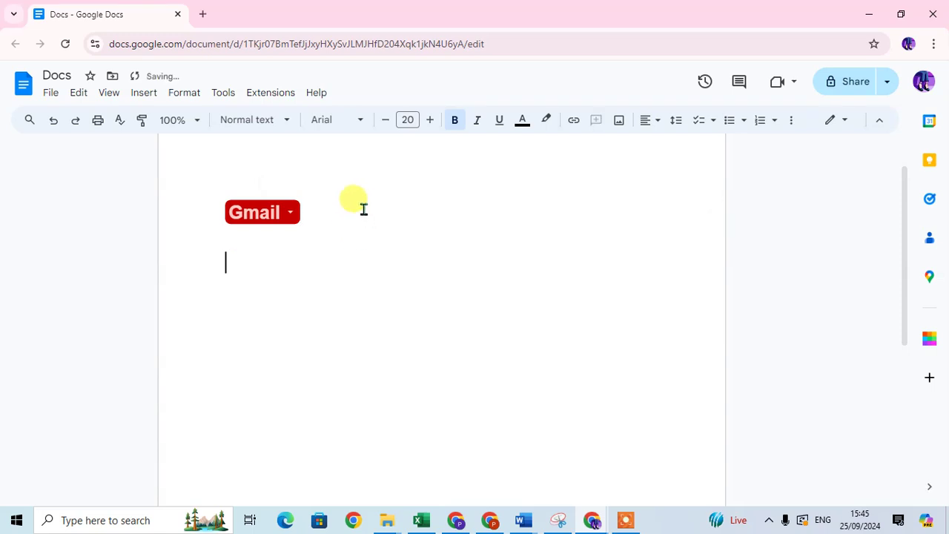
pyautogui.click(143, 92)
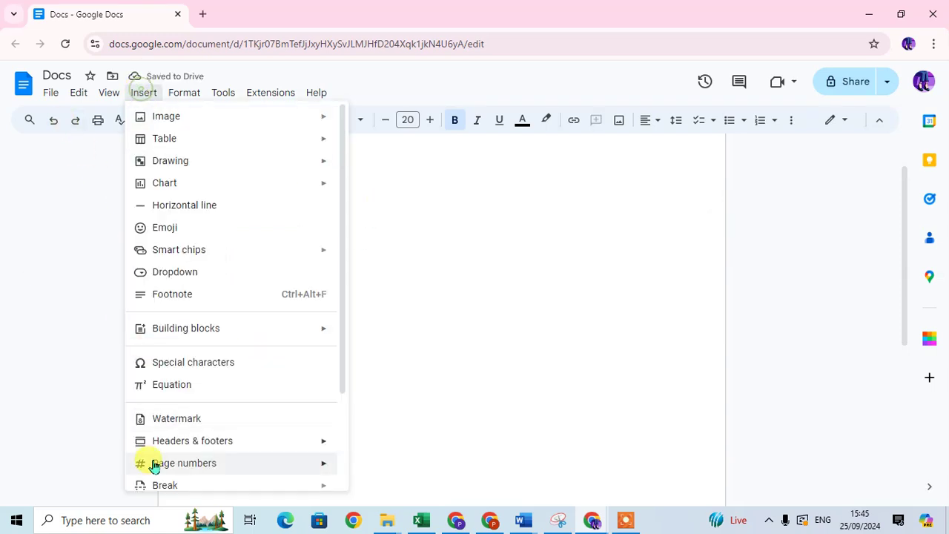
pyautogui.click(203, 271)
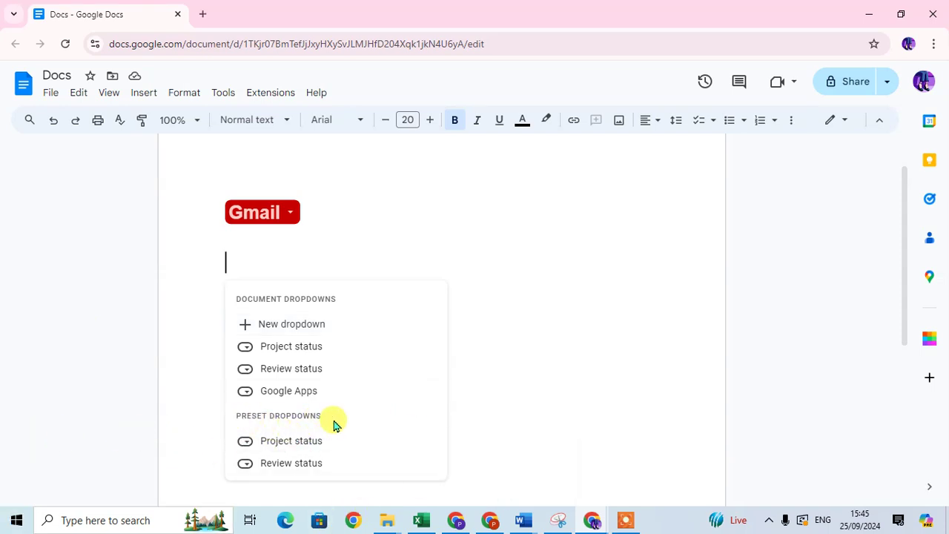
pyautogui.click(304, 443)
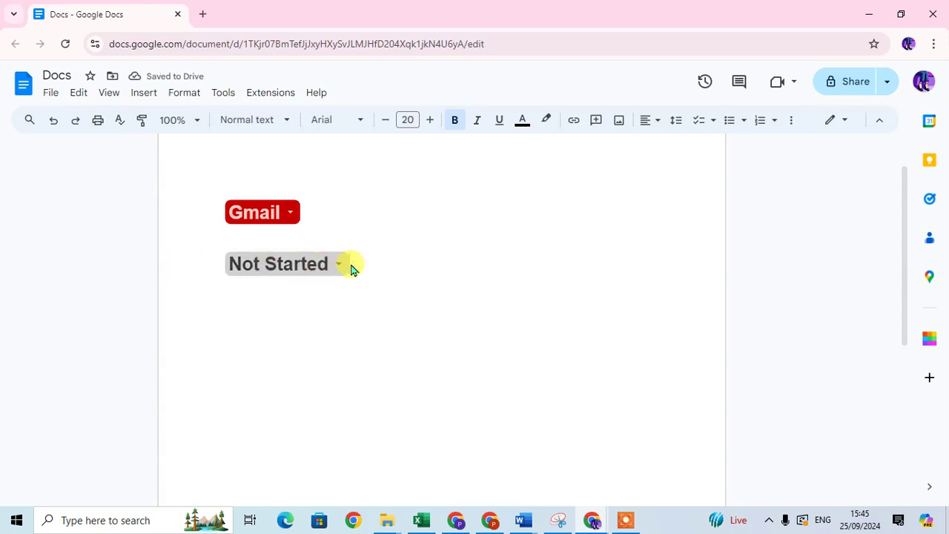
# - Review the Project status options for the Not Started chip and close them unchanged
pyautogui.click(343, 265)
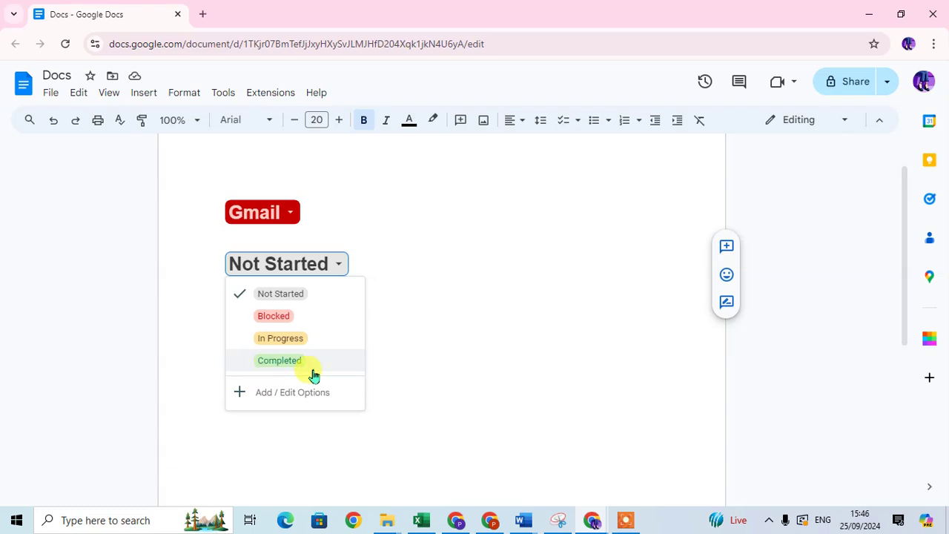
pyautogui.click(271, 402)
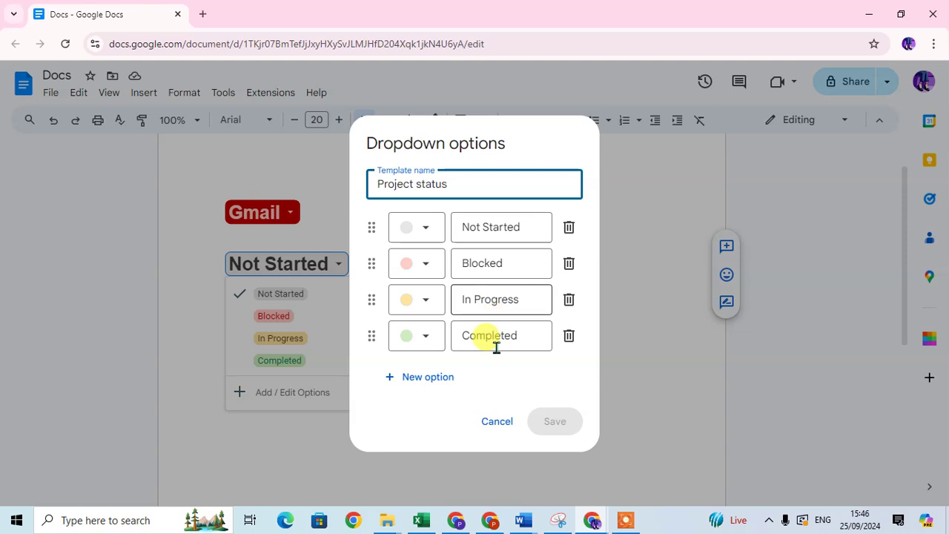
pyautogui.click(497, 421)
pyautogui.click(419, 246)
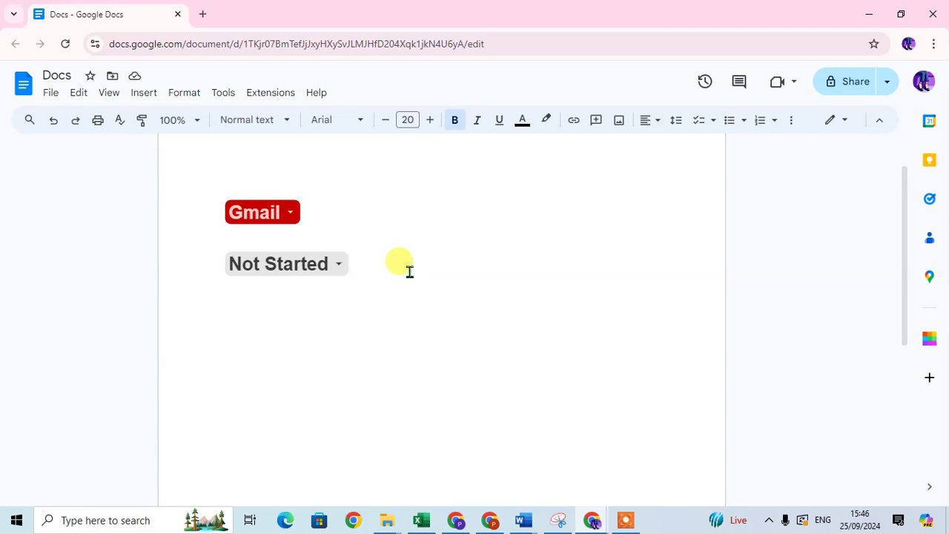
# - Insert the preset Review status dropdown below the Project status chip
pyautogui.click(156, 90)
pyautogui.click(164, 272)
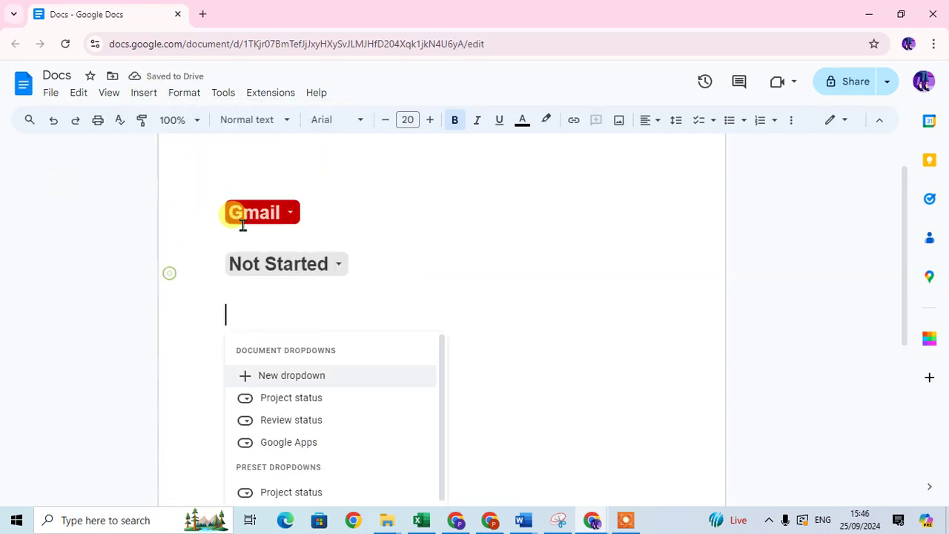
pyautogui.scroll(-1, 304, 474)
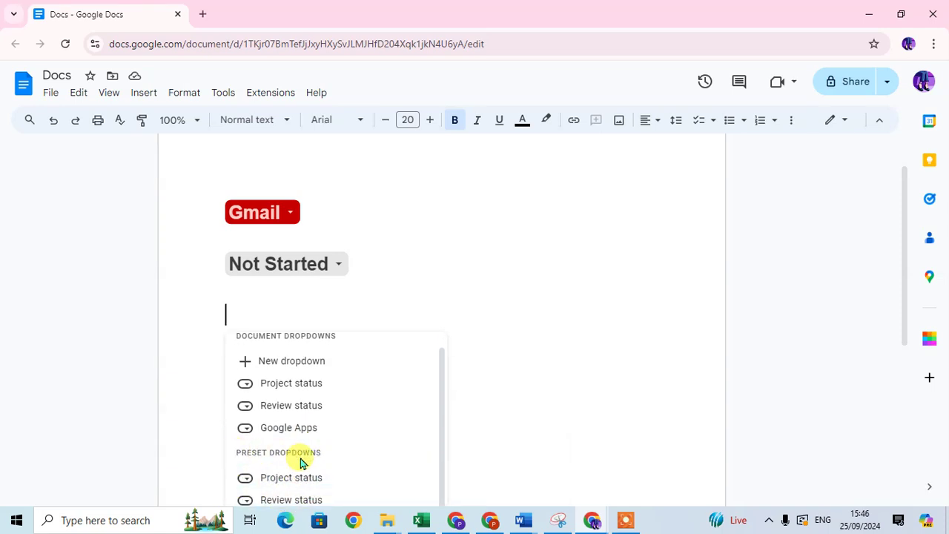
pyautogui.click(310, 500)
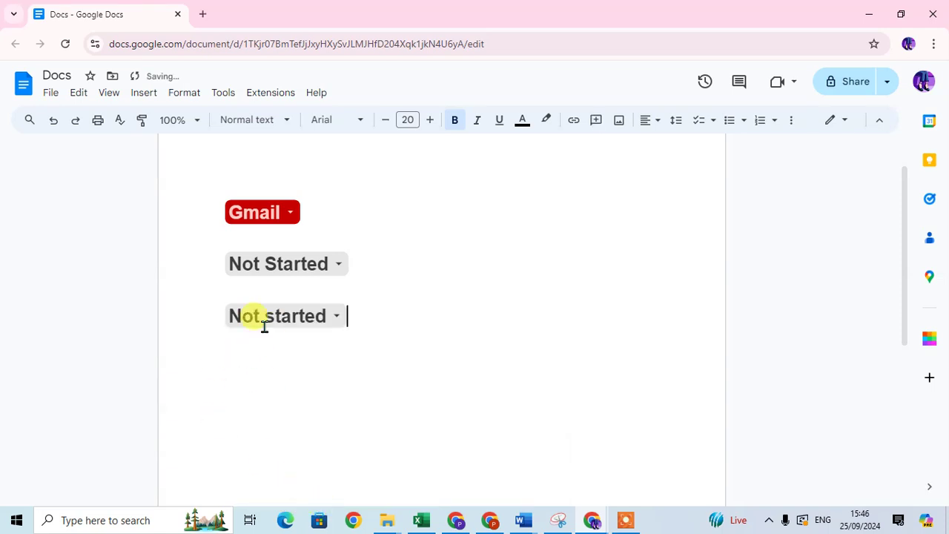
# - Look over the Review status options and close them unchanged, moving to the empty line
pyautogui.click(333, 318)
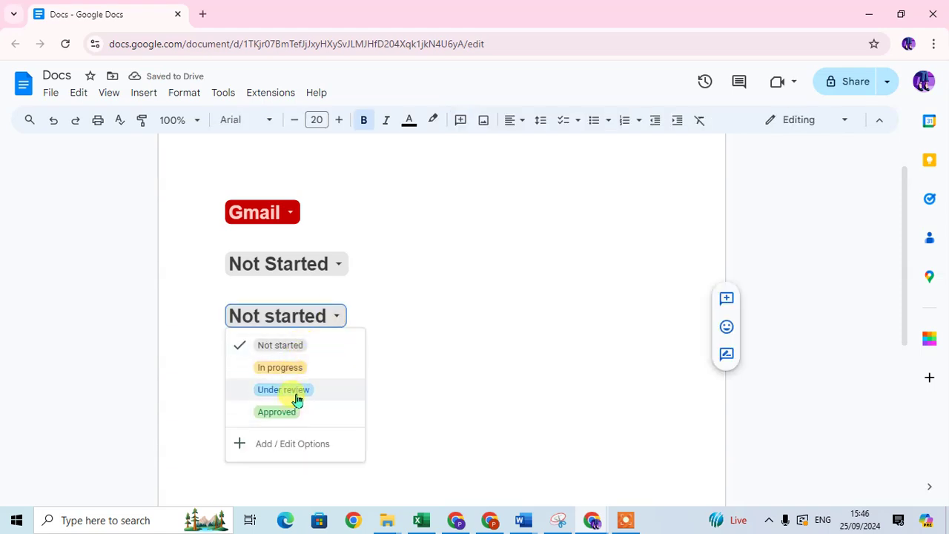
pyautogui.click(290, 445)
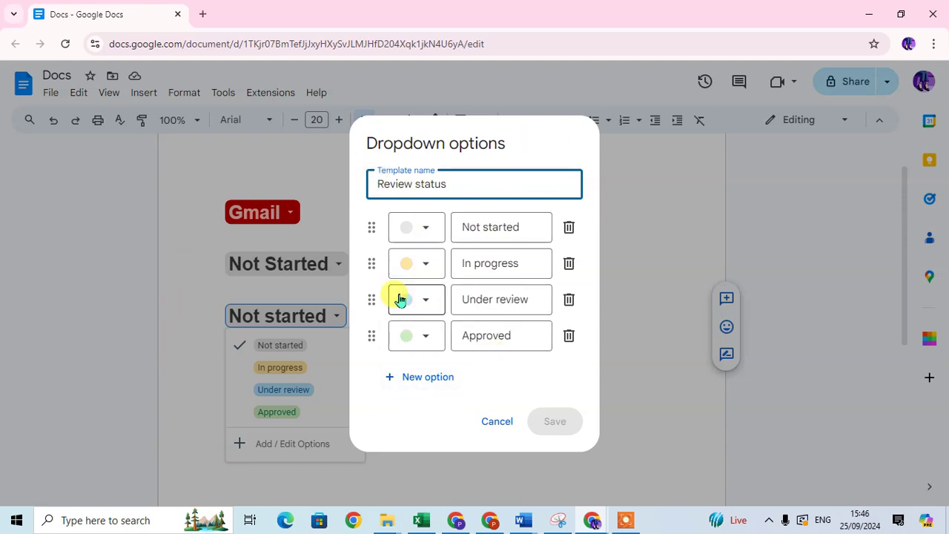
pyautogui.click(507, 428)
pyautogui.click(434, 392)
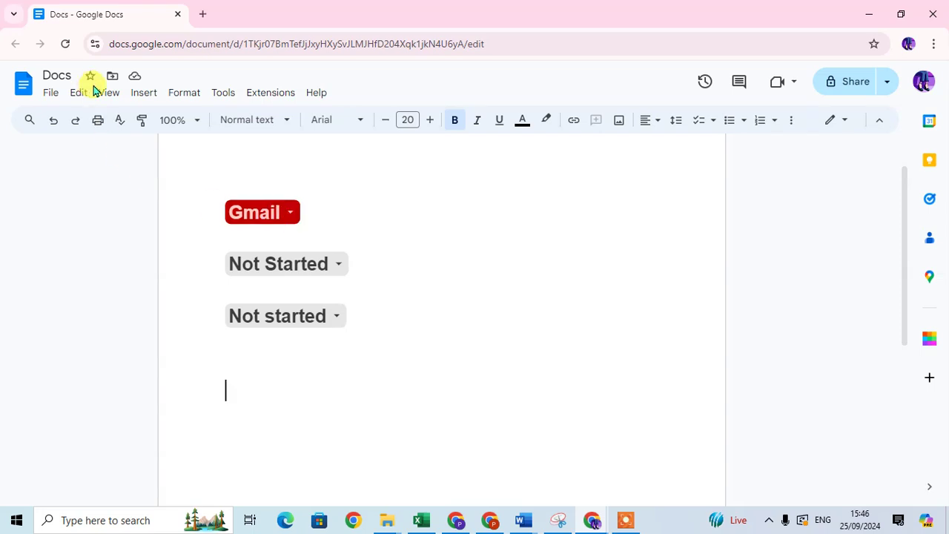
# - Insert another chip from the saved Google Apps dropdown, showing green 'Google Sheet'
pyautogui.click(142, 92)
pyautogui.click(188, 280)
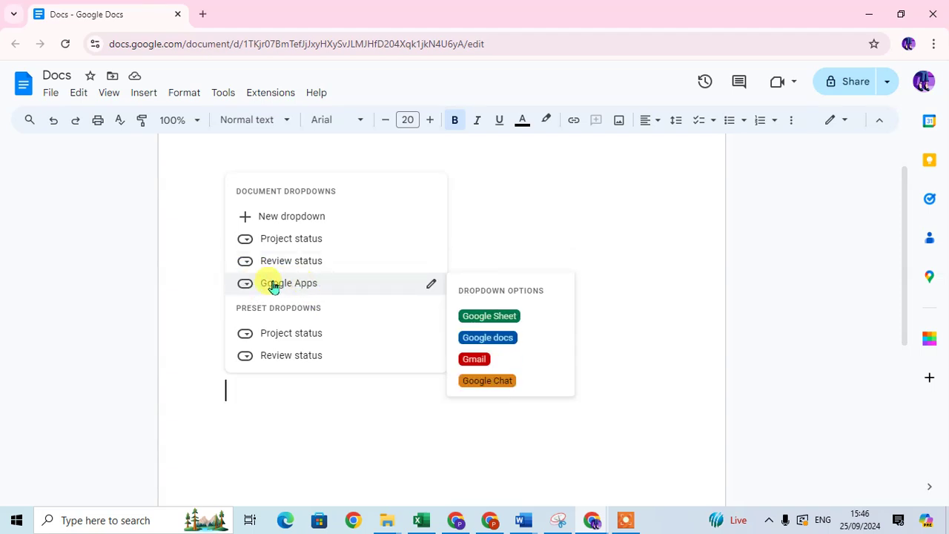
pyautogui.click(335, 282)
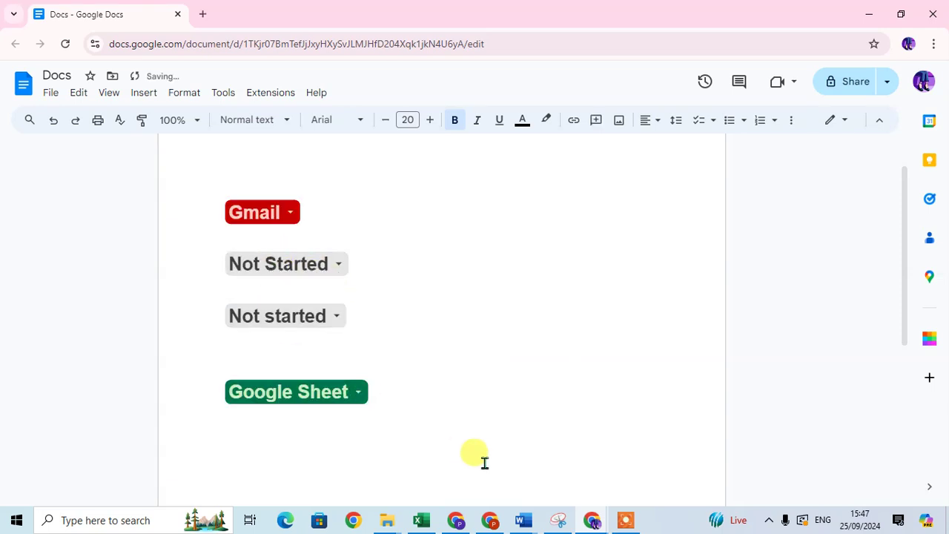
pyautogui.click(347, 398)
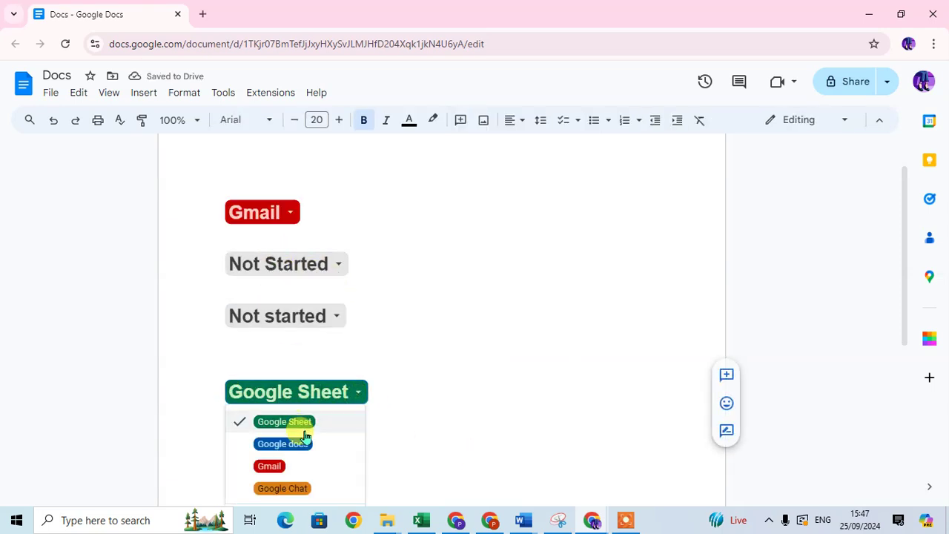